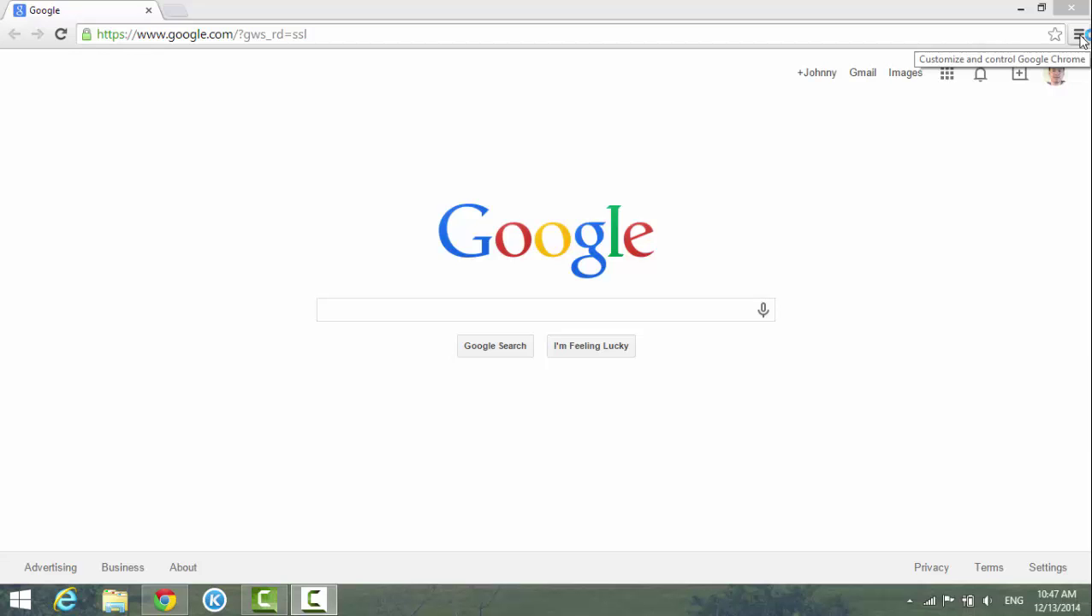
- Open the browser settings and show the advanced settings down to the Privacy section
click(1079, 35)
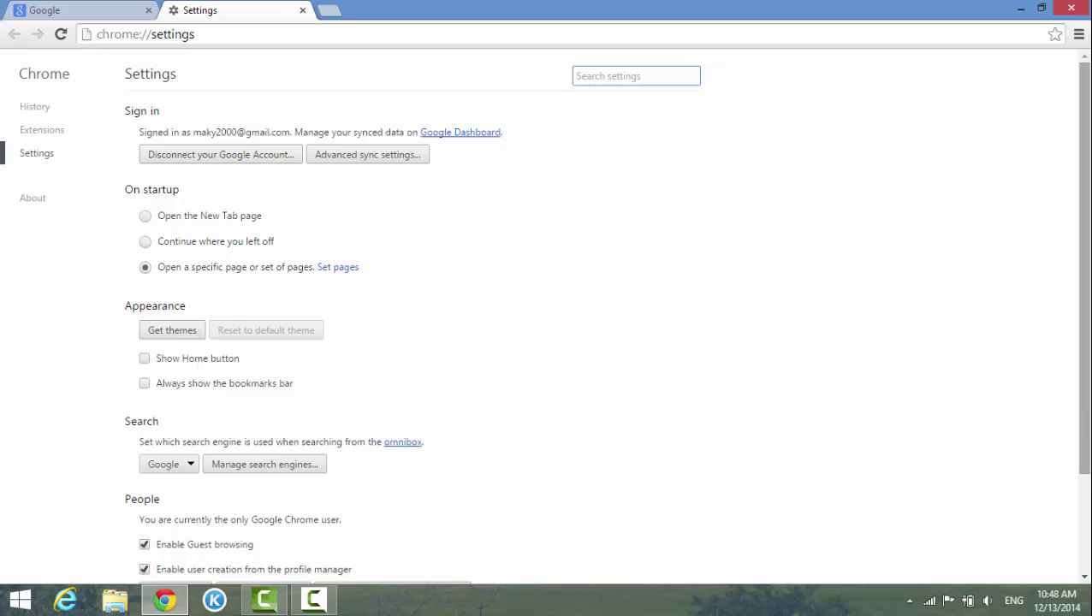
click(1087, 513)
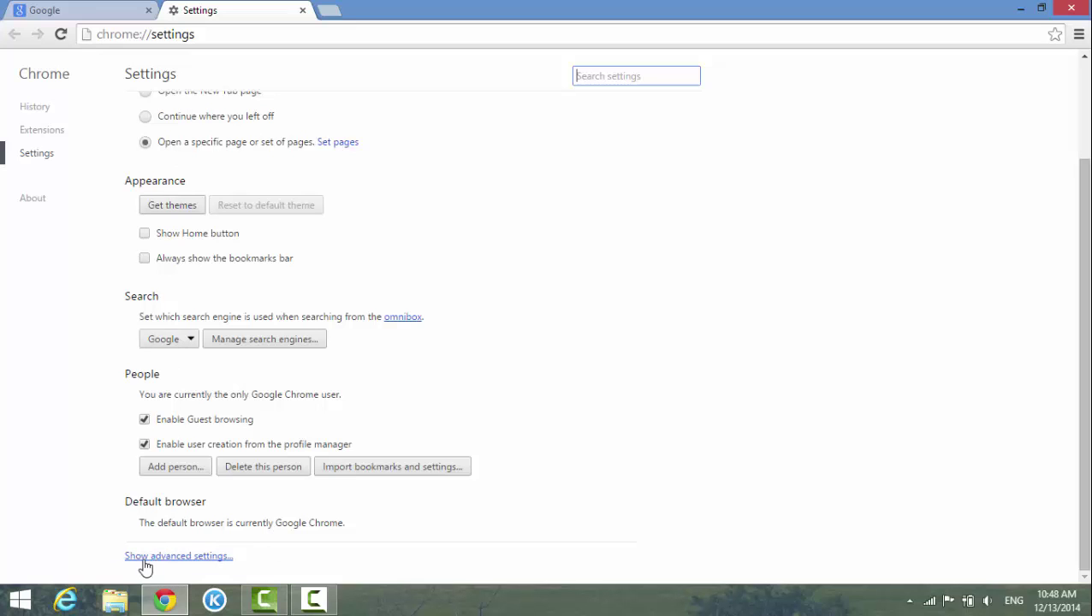
click(172, 556)
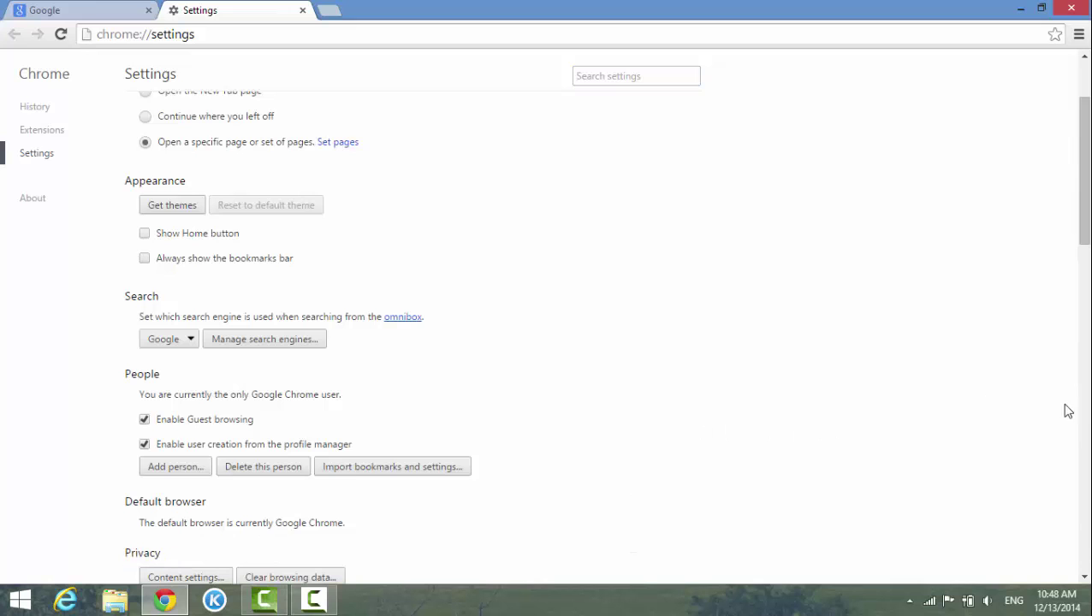
drag(1086, 157, 1087, 249)
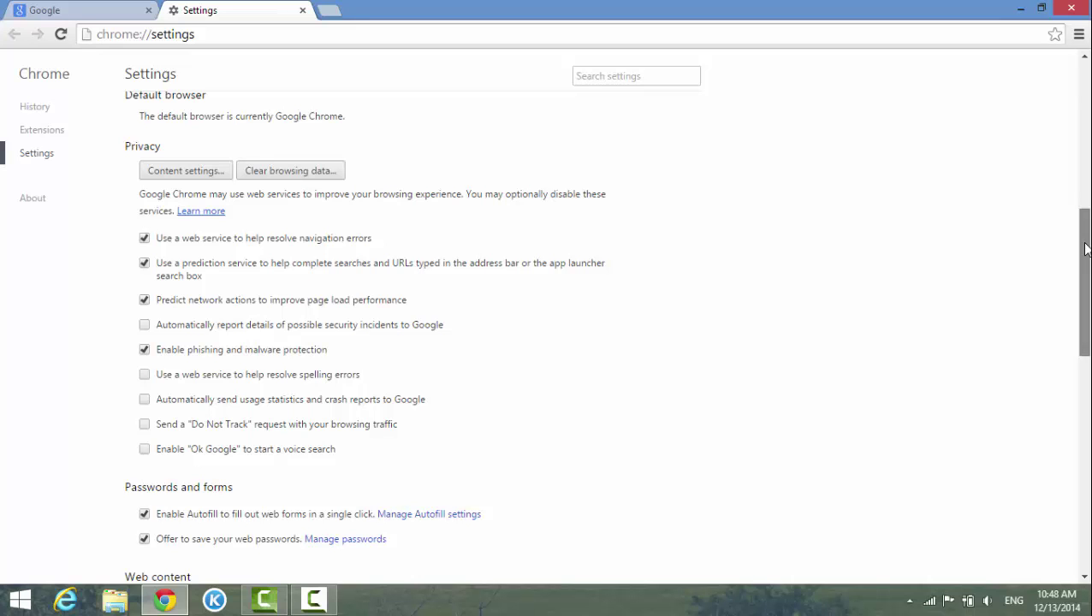
drag(1086, 249, 1086, 248)
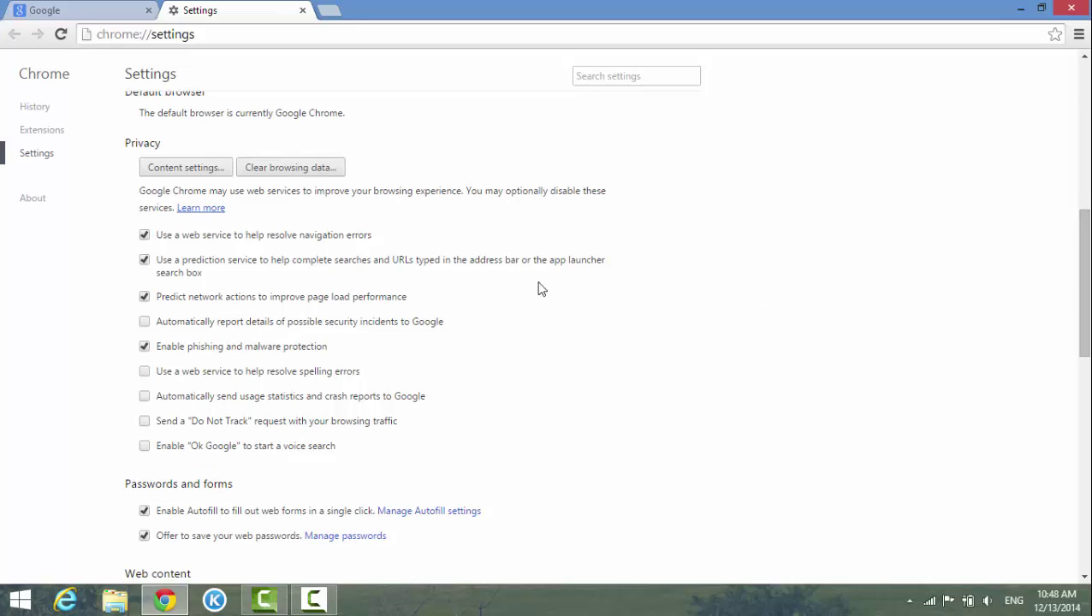
- Look through the Plug-ins and Pop-ups sections of the privacy content settings, and close them
click(177, 169)
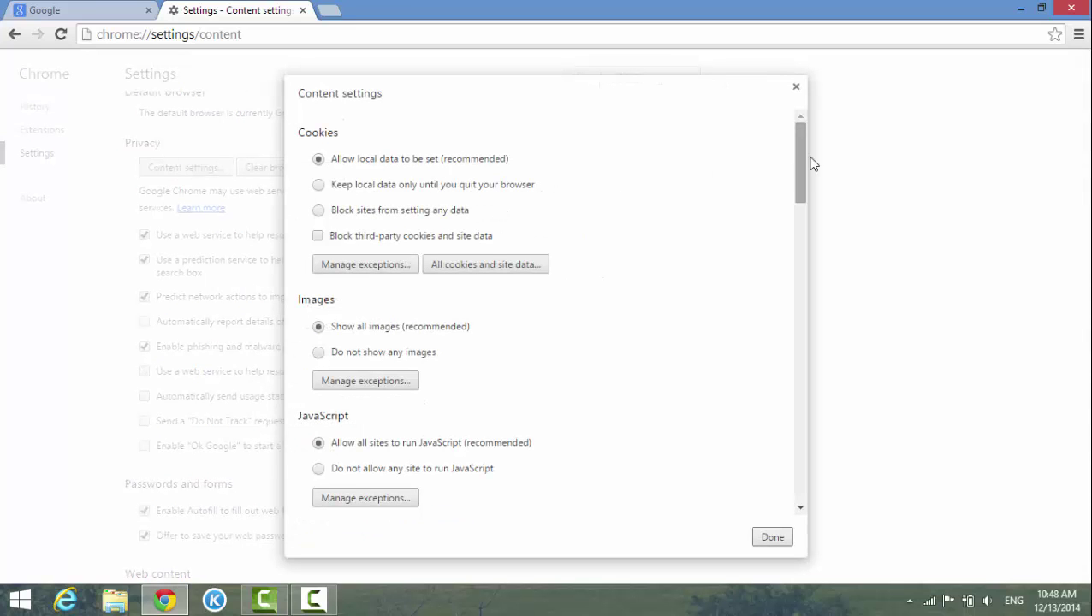
drag(800, 196, 796, 226)
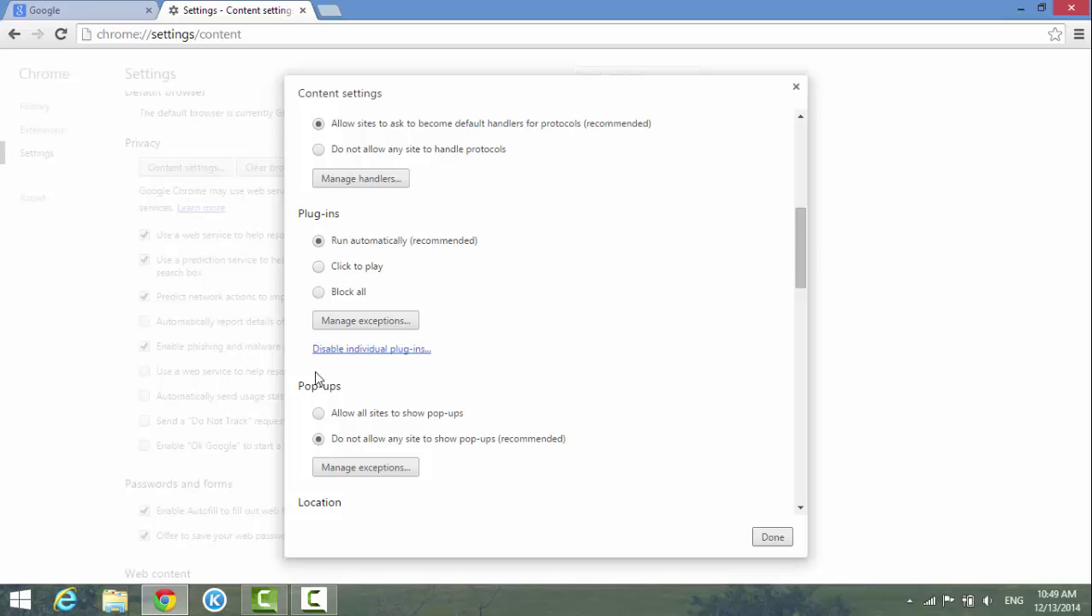
click(796, 87)
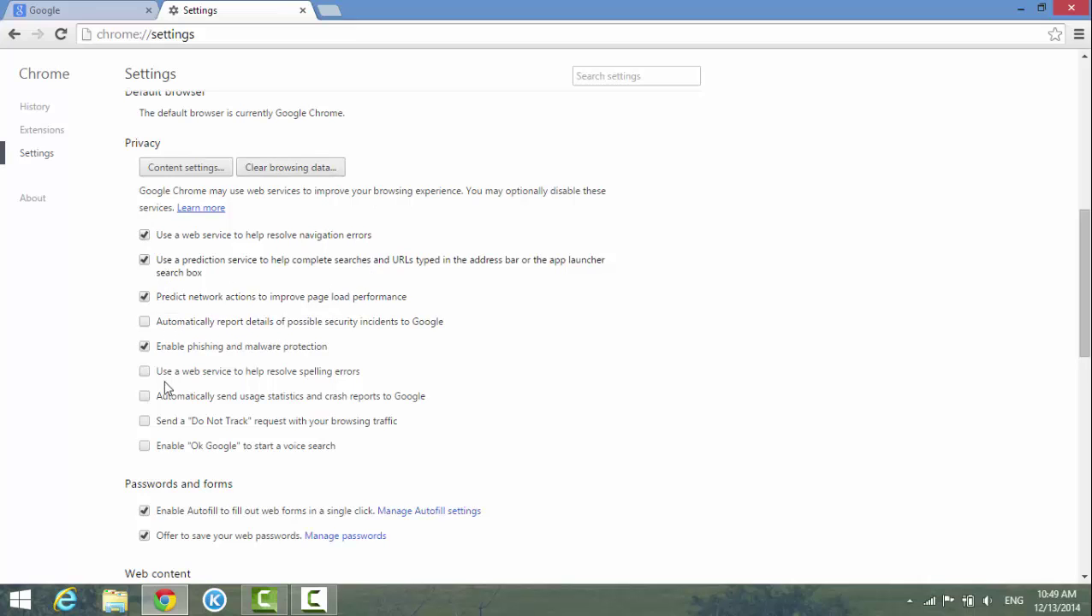
- In the content settings, enter a pop-up exception with the hostname pattern "*.yourcompany.com" and the behavior Allow
click(183, 168)
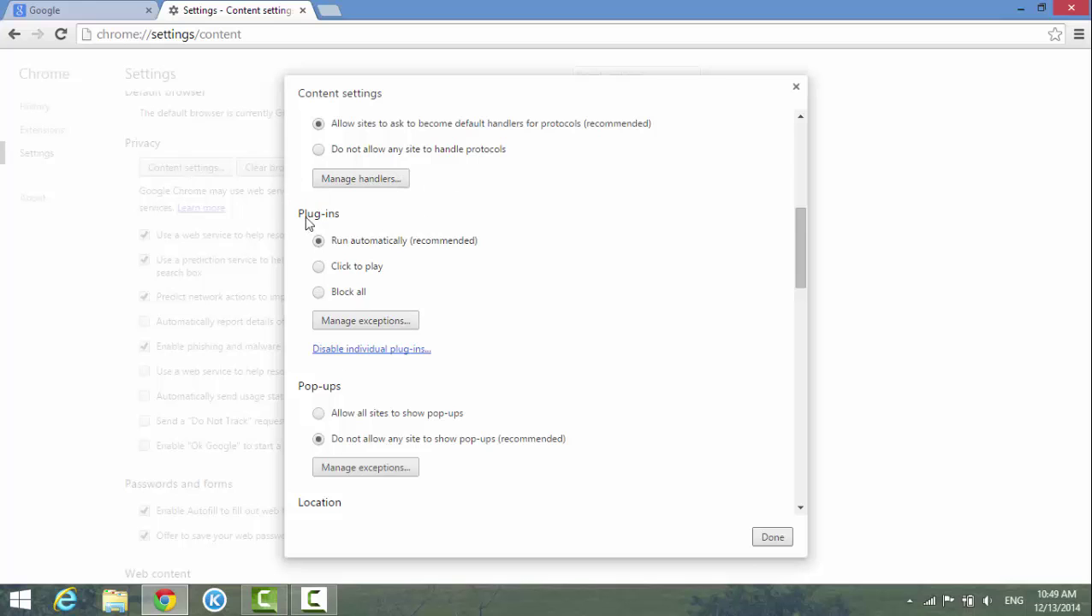
drag(799, 257, 800, 318)
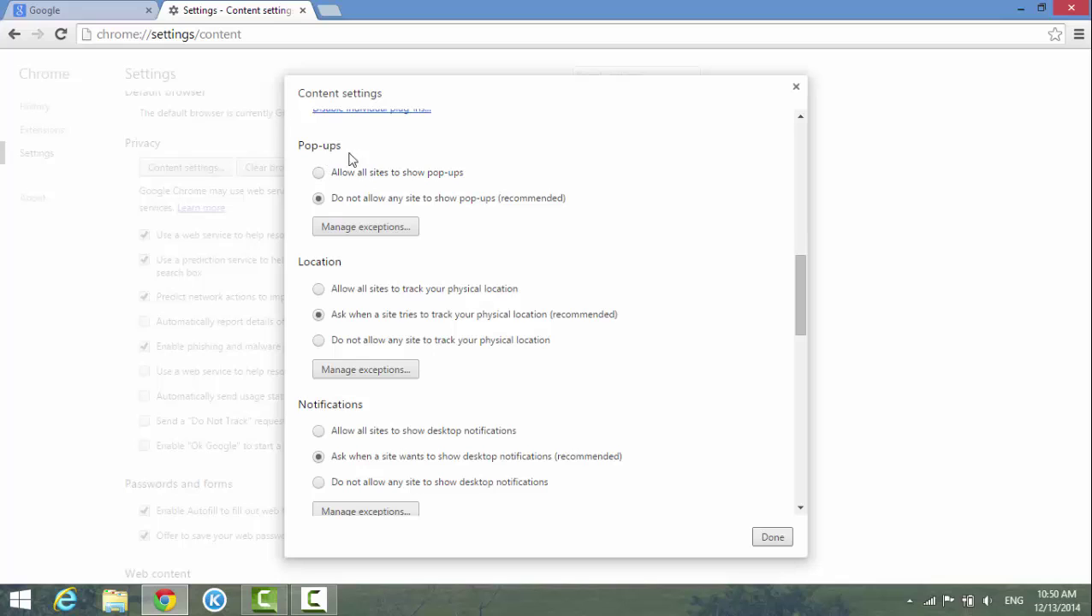
click(382, 232)
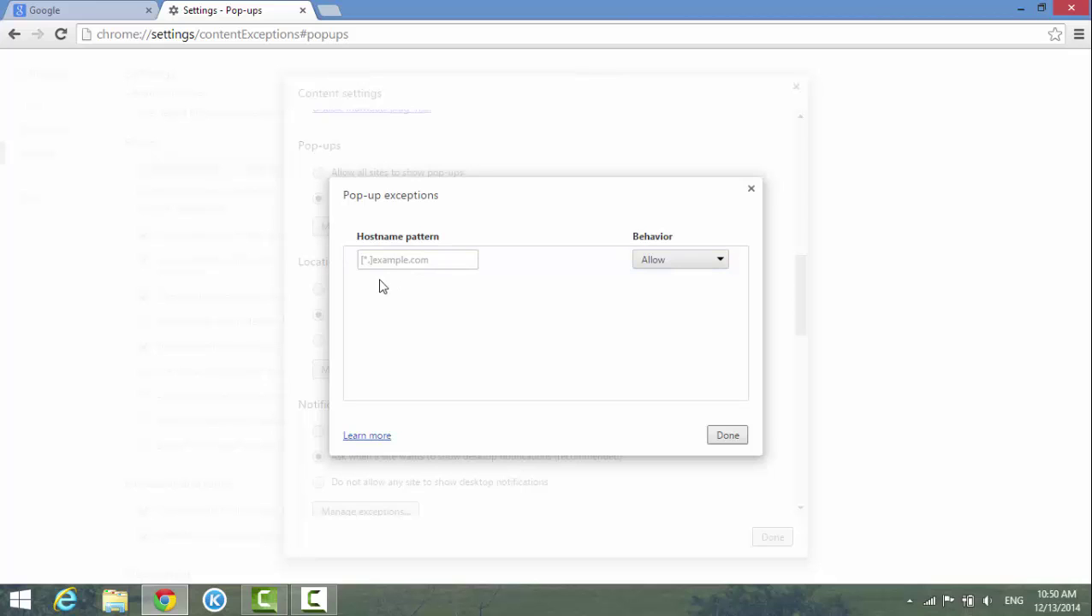
click(378, 262)
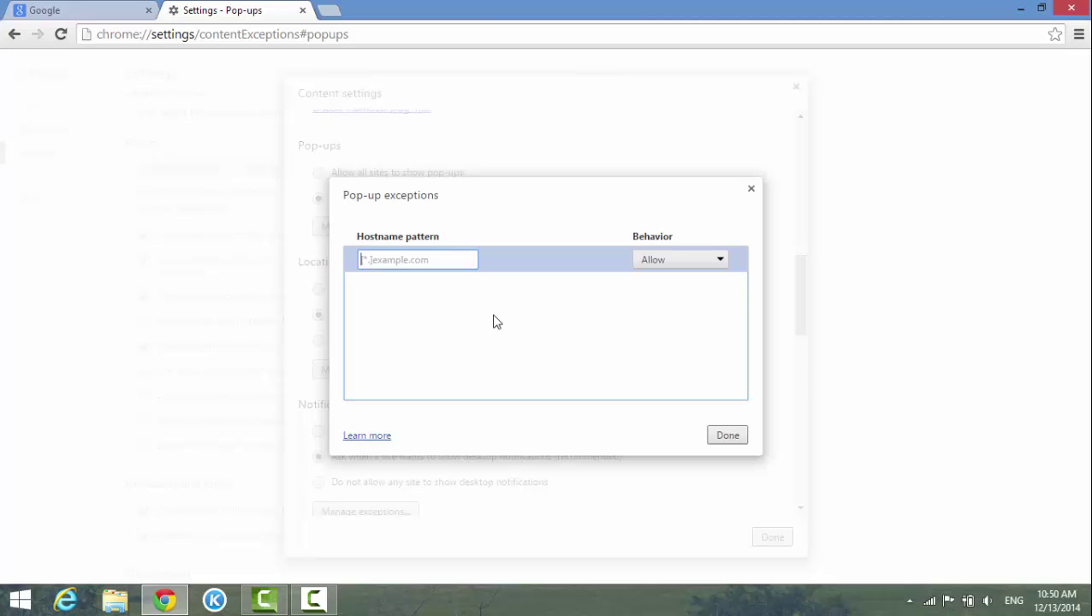
text(*.yourcompany.com)
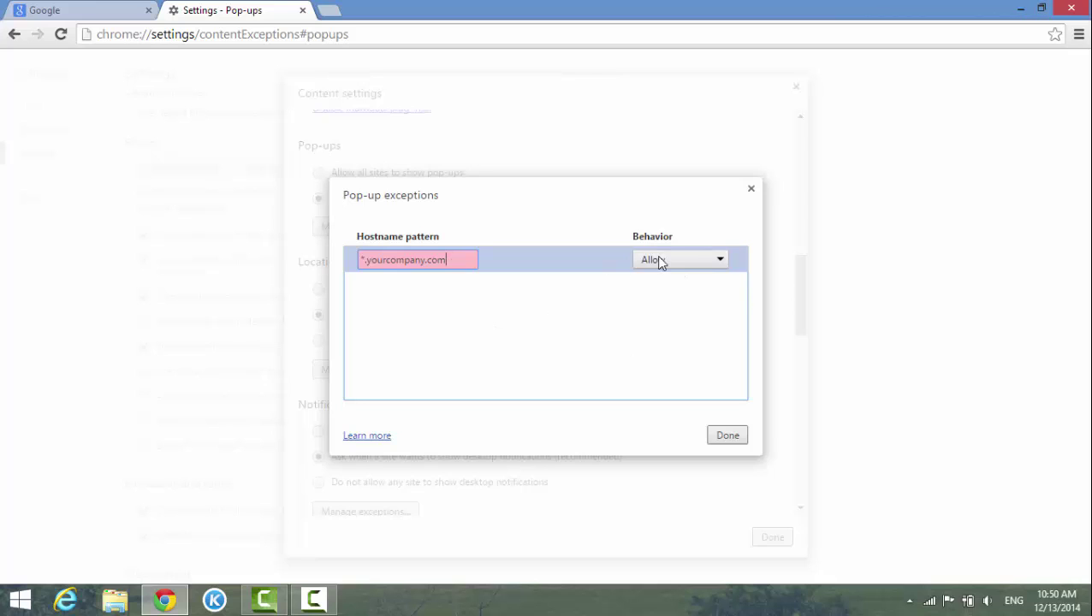
click(691, 260)
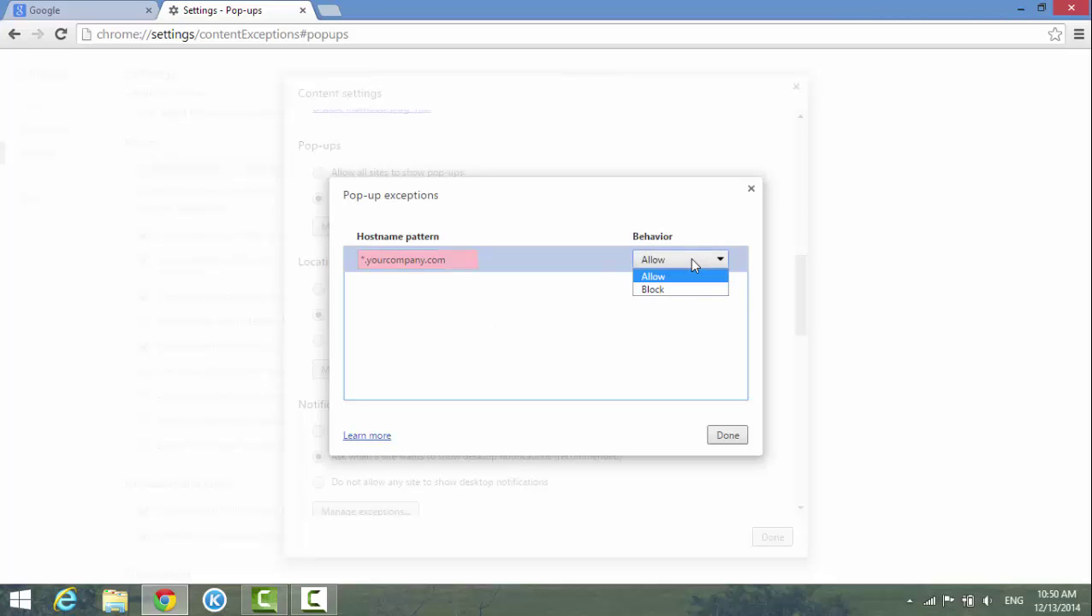
click(689, 277)
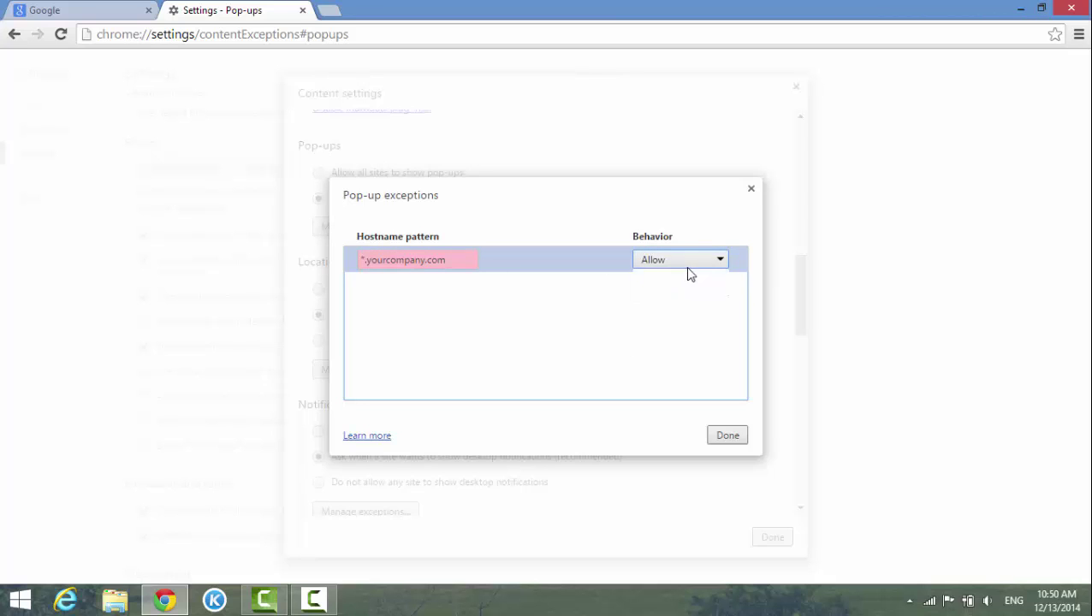
click(366, 260)
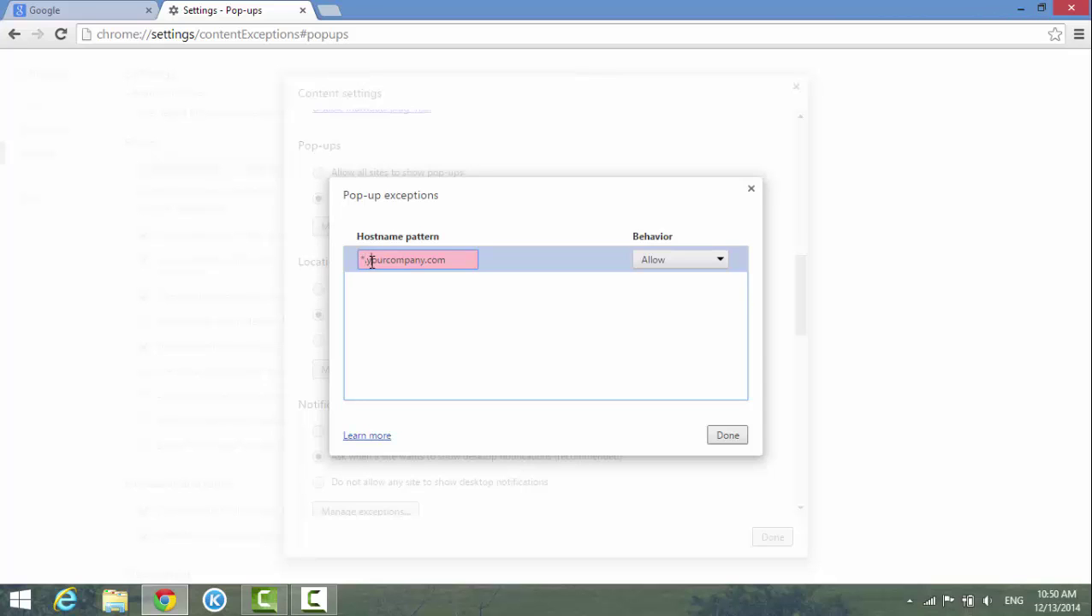
drag(370, 261, 347, 270)
key(BackSpace)
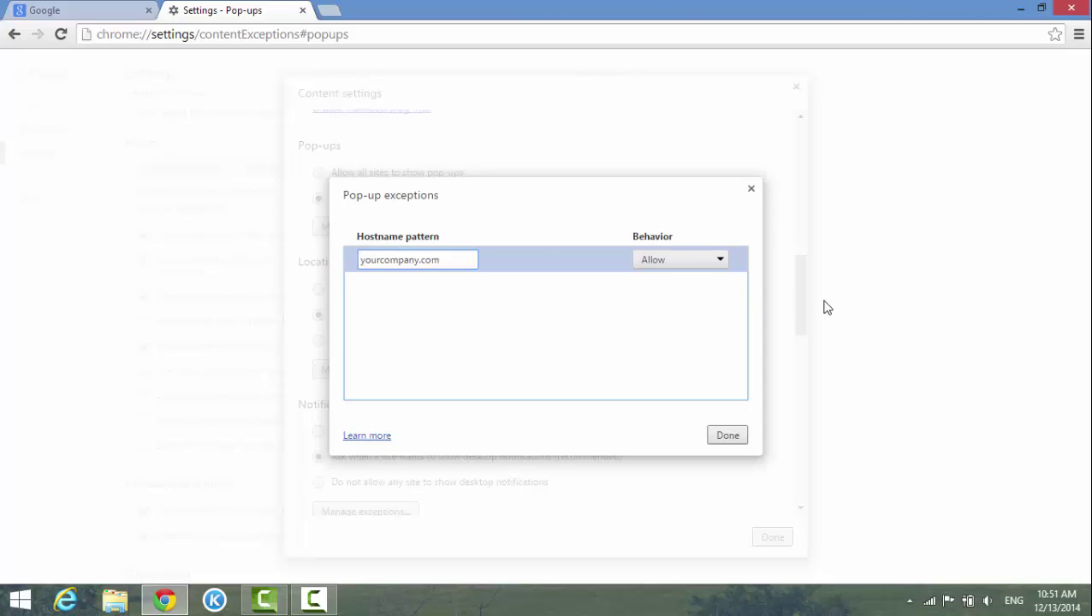
text(www.)
- Change the prefix of the exception's hostname to "data." in front of yourcompany.com
key(BackSpace)
key(BackSpace)
key(BackSpace)
key(BackSpace)
text(data.)
- Change the prefix of the exception's hostname to "hosting." in front of yourcompany.com
key(BackSpace)
key(BackSpace)
key(BackSpace)
key(BackSpace)
key(BackSpace)
text(hosting.)
- Set the exception's hostname back to "*.yourcompany.com" and close the pop-up exceptions and content settings
key(BackSpace)
key(BackSpace)
key(BackSpace)
key(BackSpace)
key(BackSpace)
key(BackSpace)
key(BackSpace)
key(BackSpace)
text(*.)
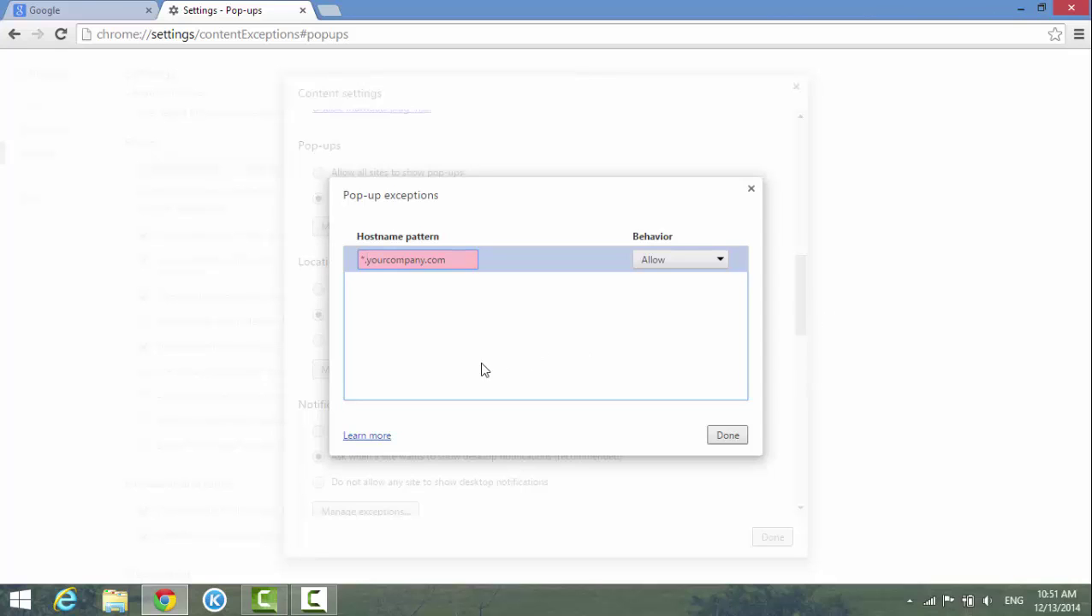
click(751, 190)
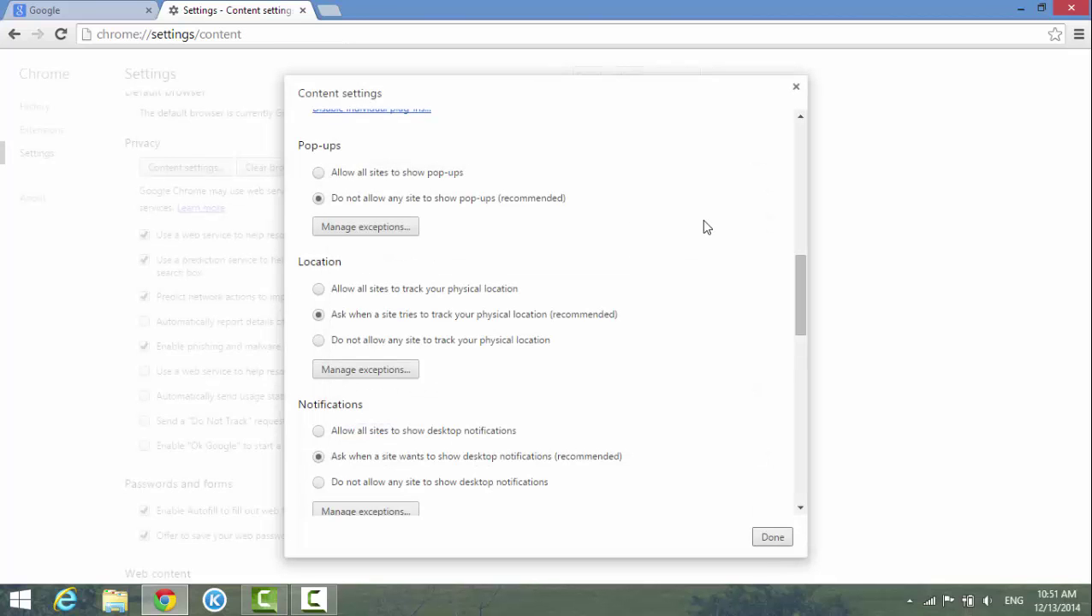
click(797, 88)
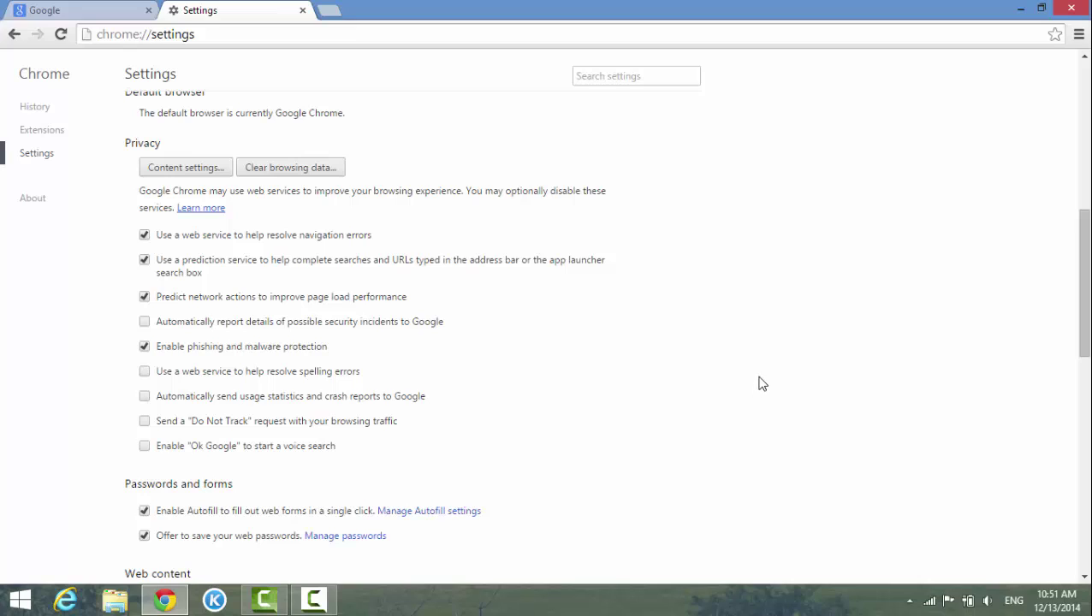